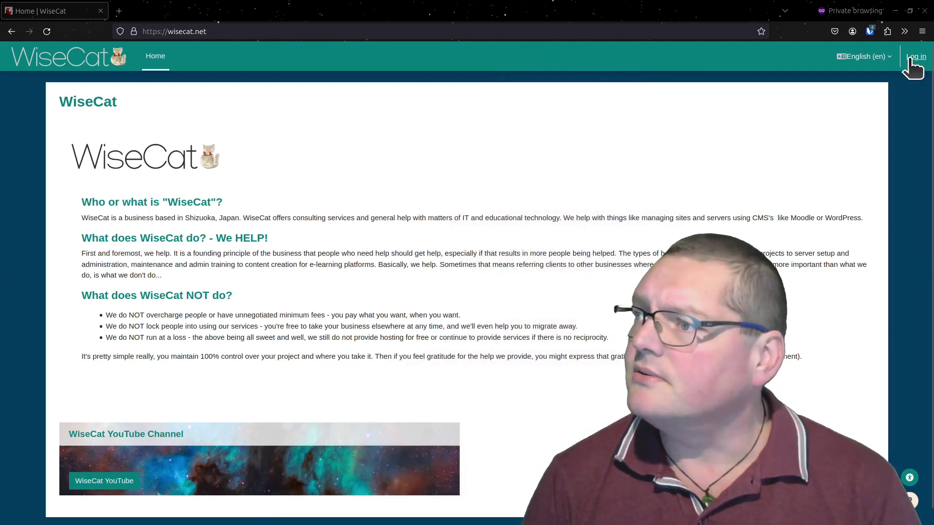
Log in as administrator and open the Plugins sections of Site administration
left_click(915, 58)
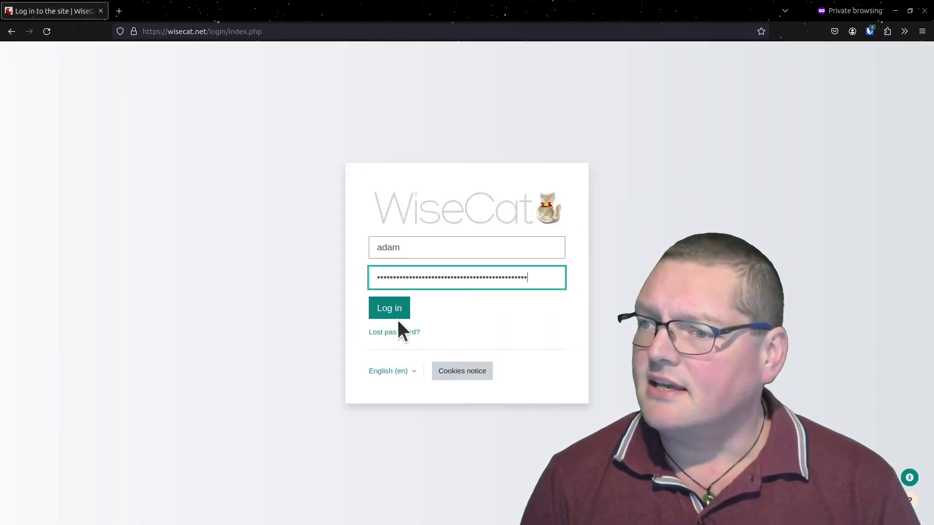
left_click(392, 311)
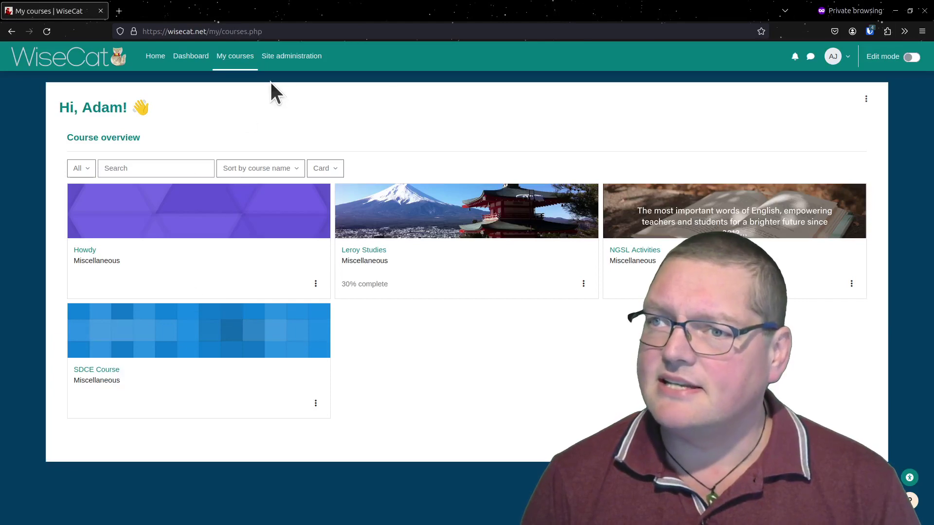
left_click(307, 59)
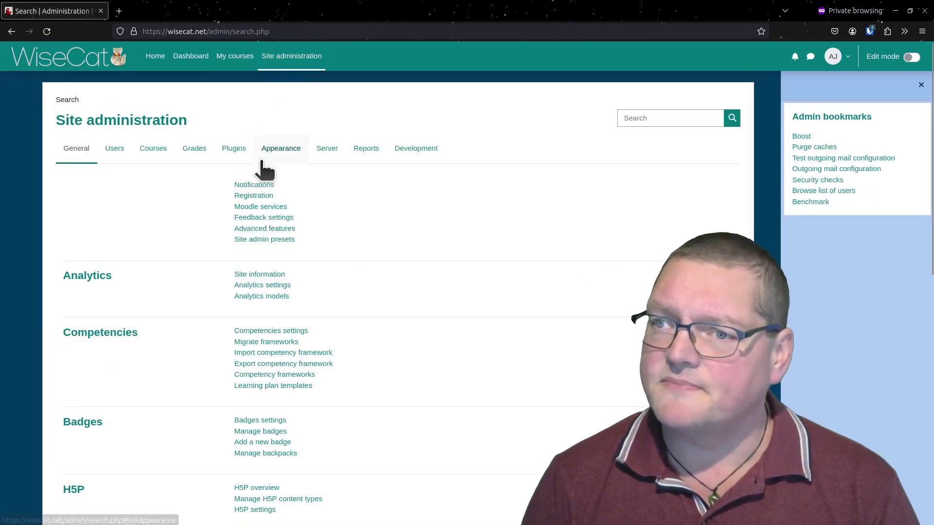
left_click(232, 150)
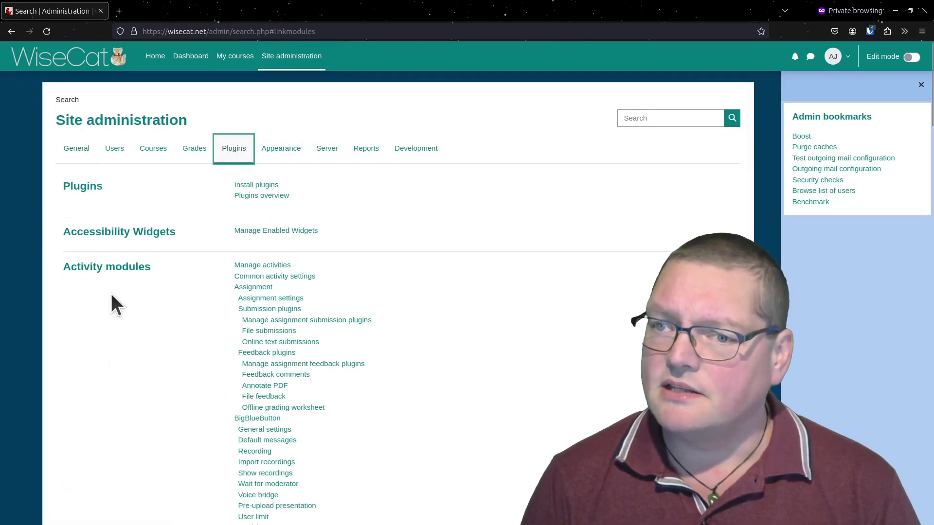
scroll(116, 294, "down", 15)
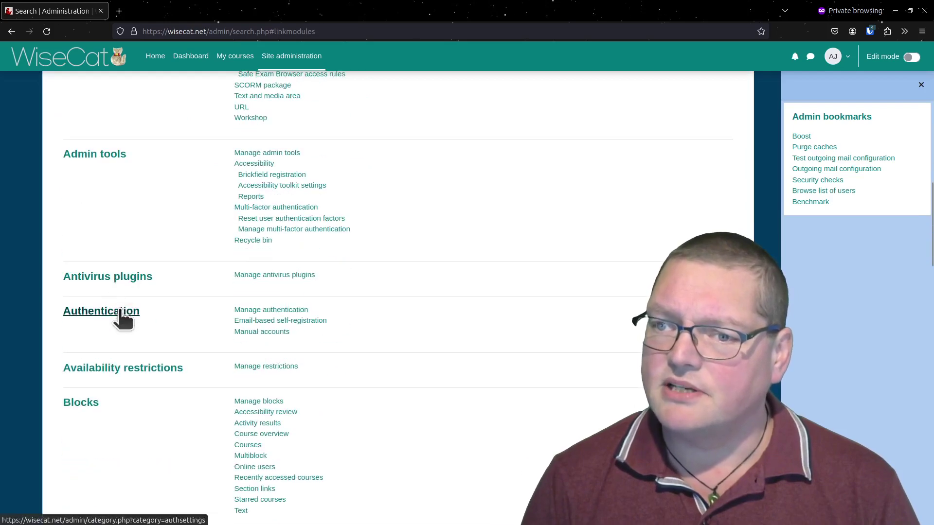
Open Manage authentication and find the Alternate login URL setting and its login/index.php help
left_click(254, 311)
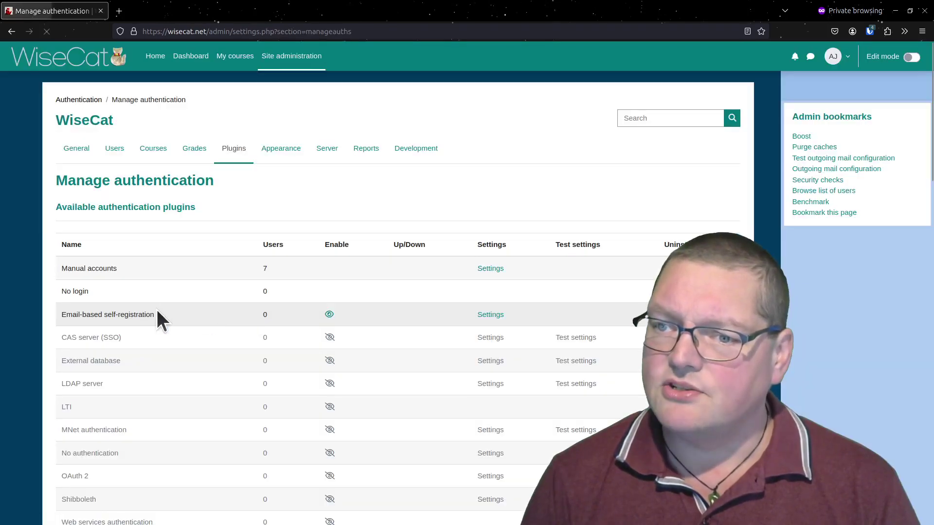
scroll(156, 311, "down", 10)
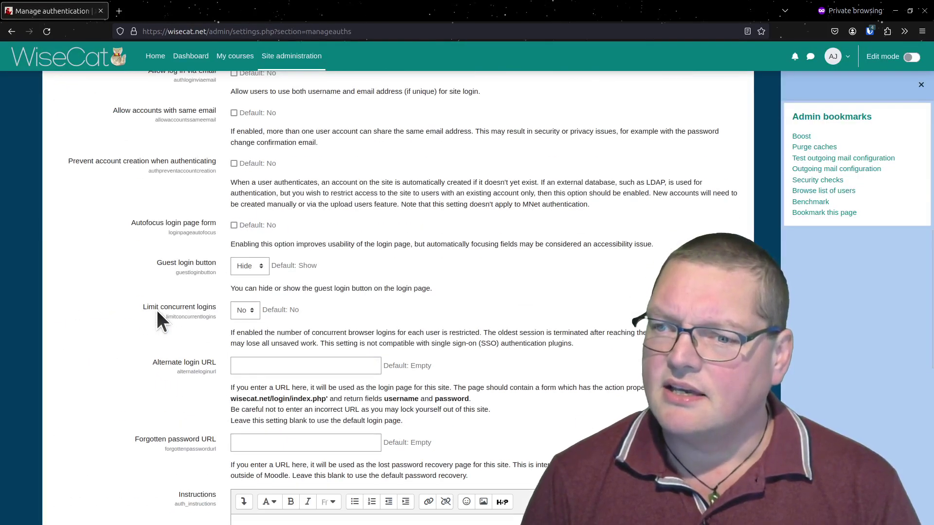
scroll(157, 310, "down", 1)
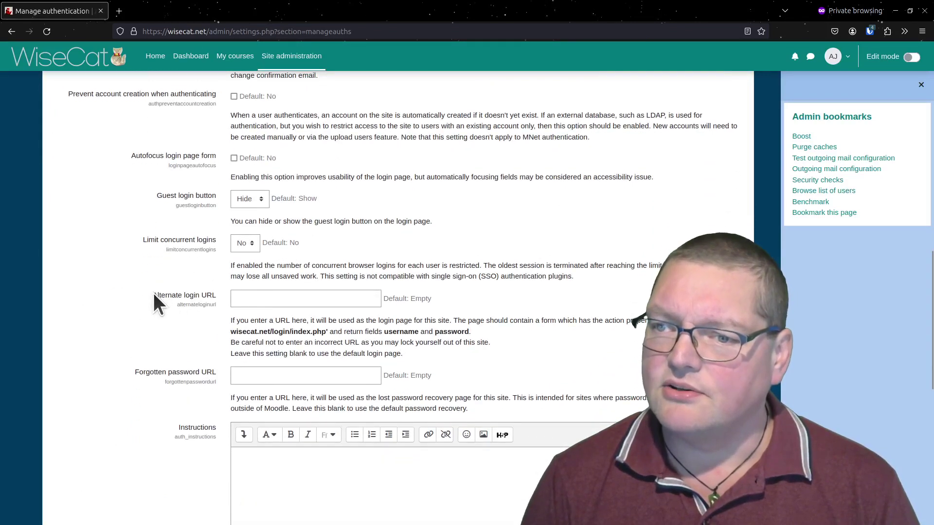
left_click_drag(208, 298, 214, 296)
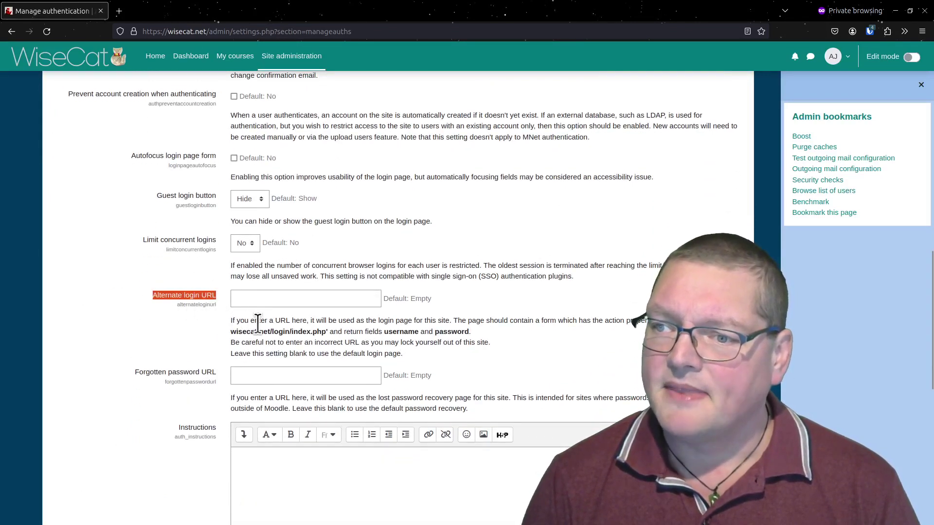
left_click_drag(274, 332, 333, 332)
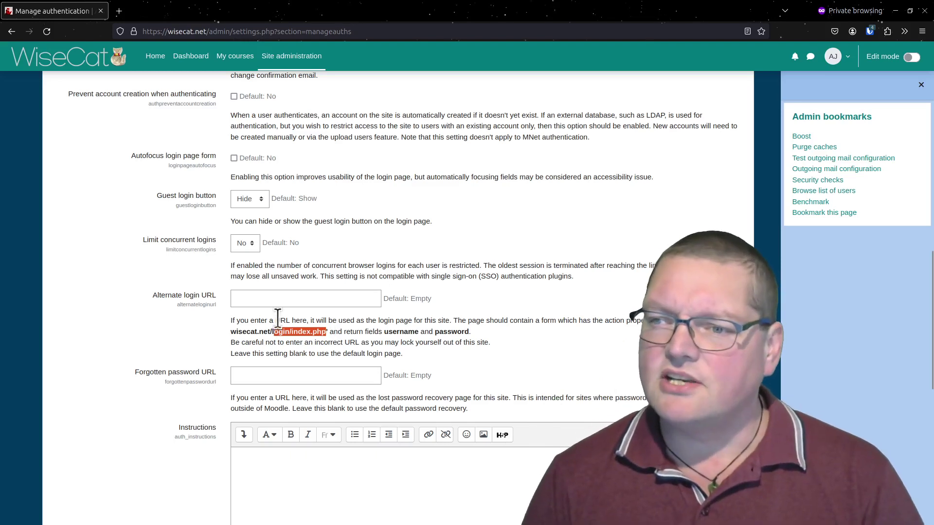
Set Alternate login URL to 'somethingelse' and save the authentication settings
left_click(269, 300)
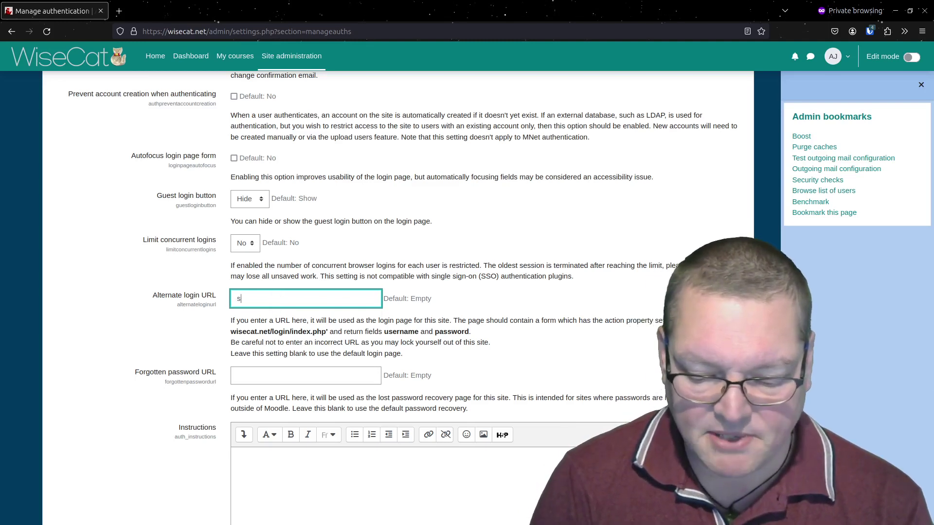
type("som")
key("Down")
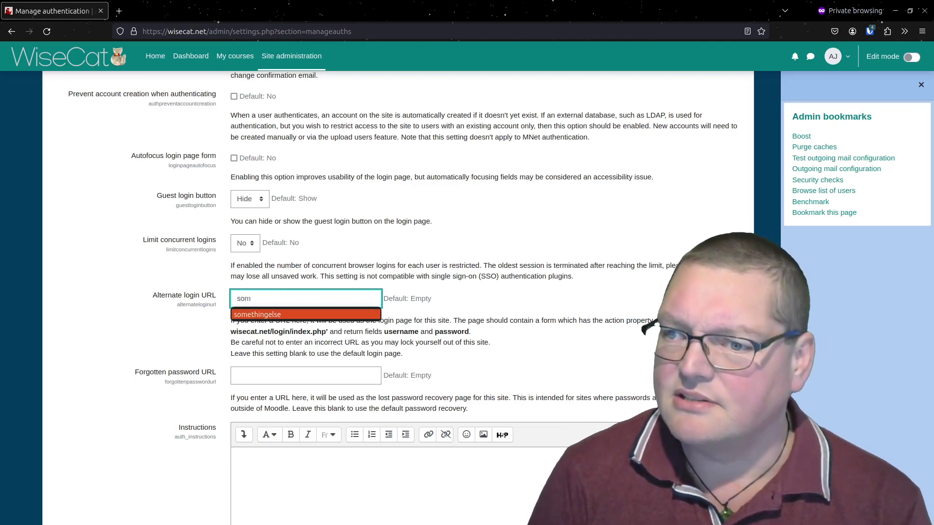
key("Return")
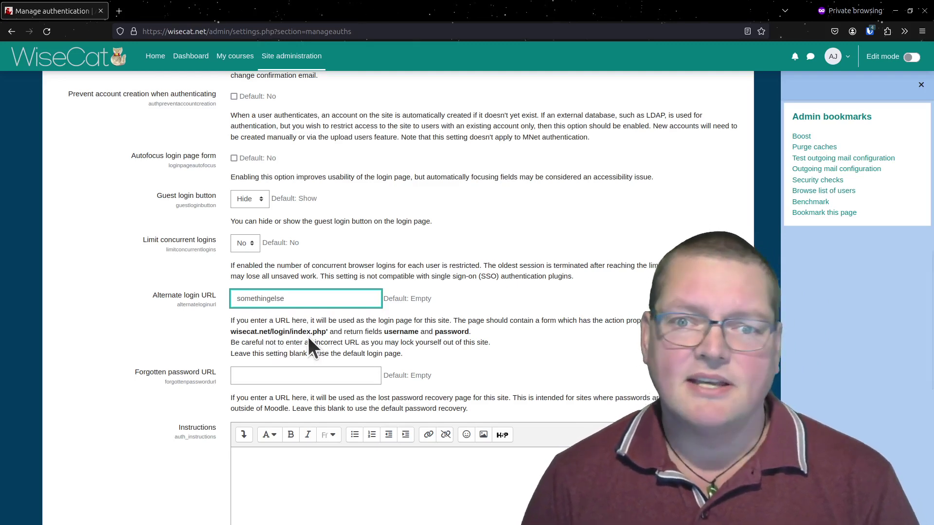
scroll(185, 385, "down", 8)
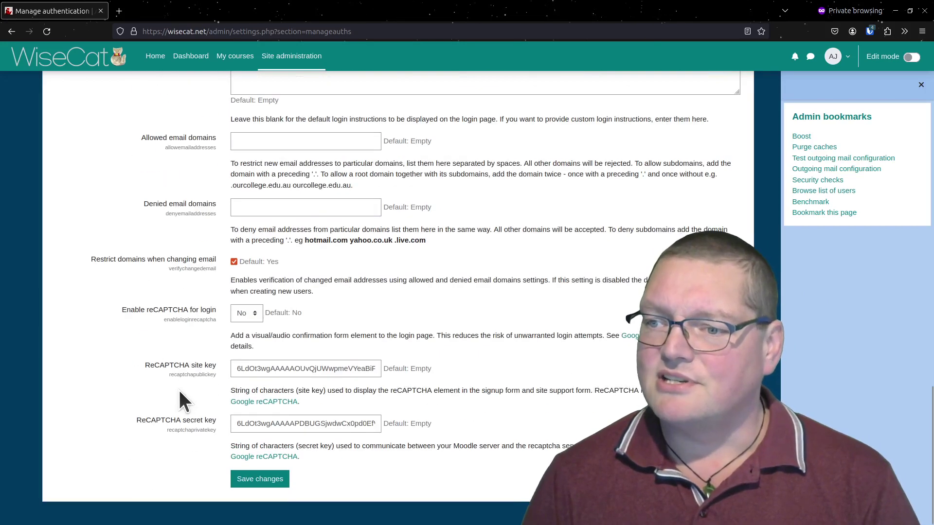
left_click(253, 479)
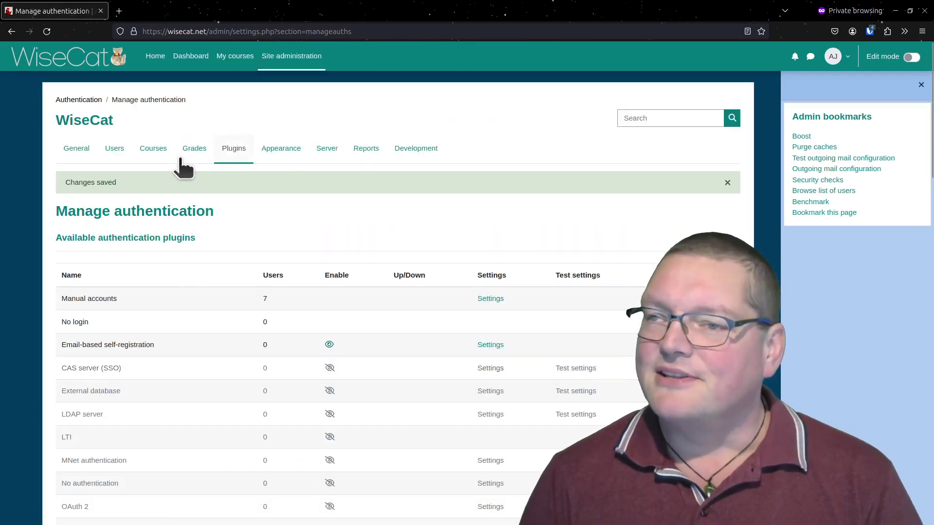
Log out from the home page, then try logging in, which gives a 404 for /login/somethingelse
left_click(156, 56)
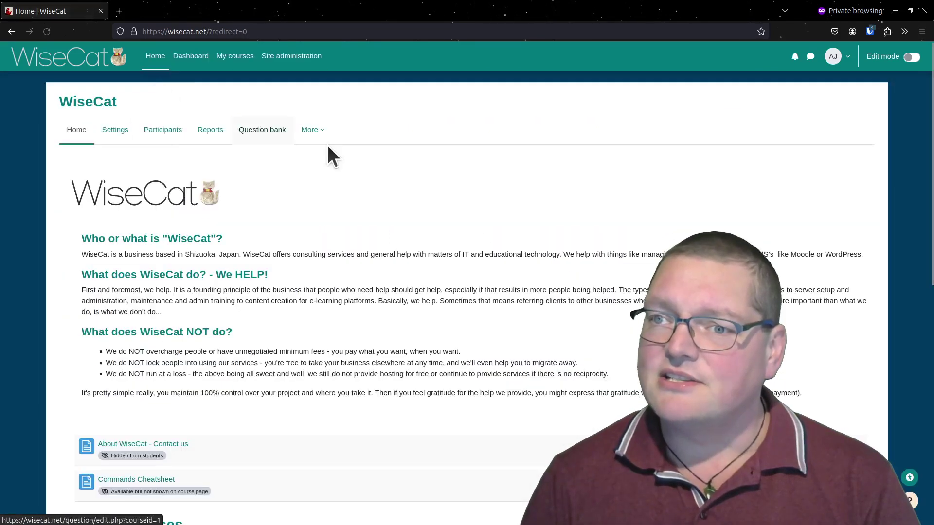
left_click(833, 56)
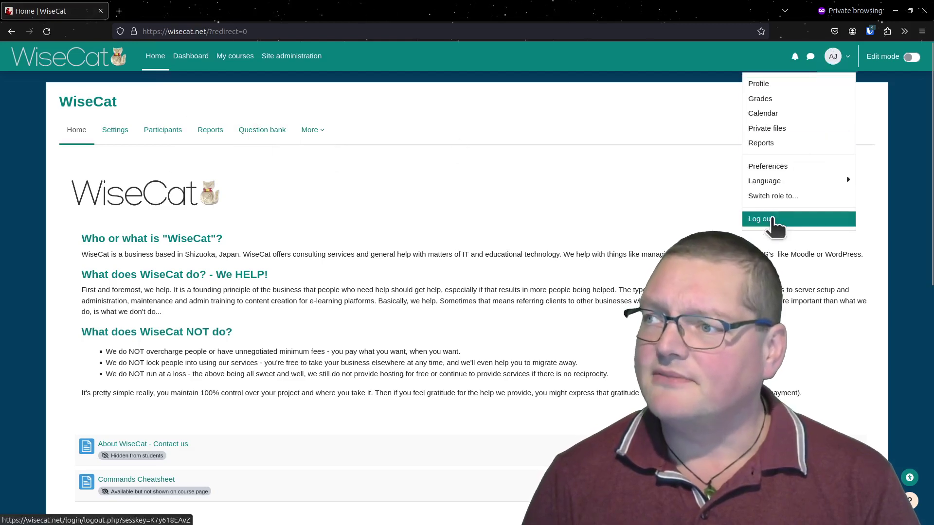
left_click(763, 218)
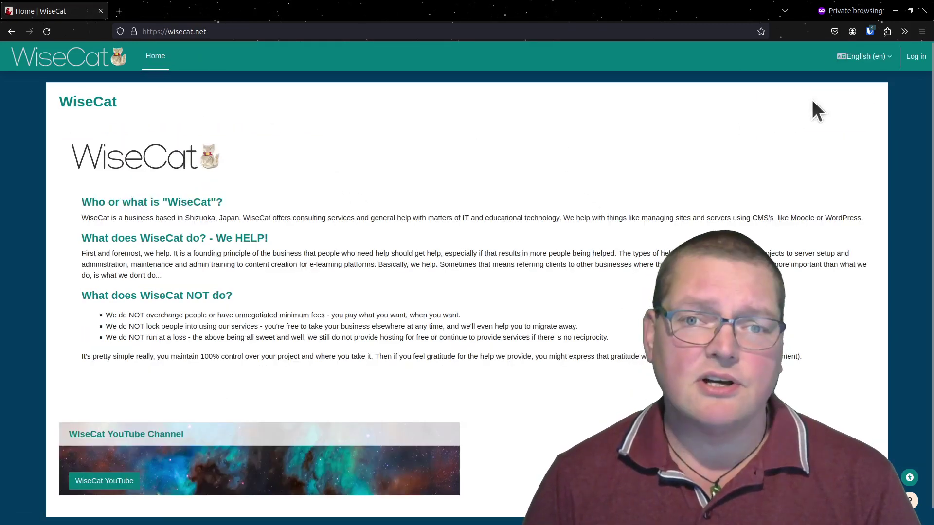
left_click(915, 56)
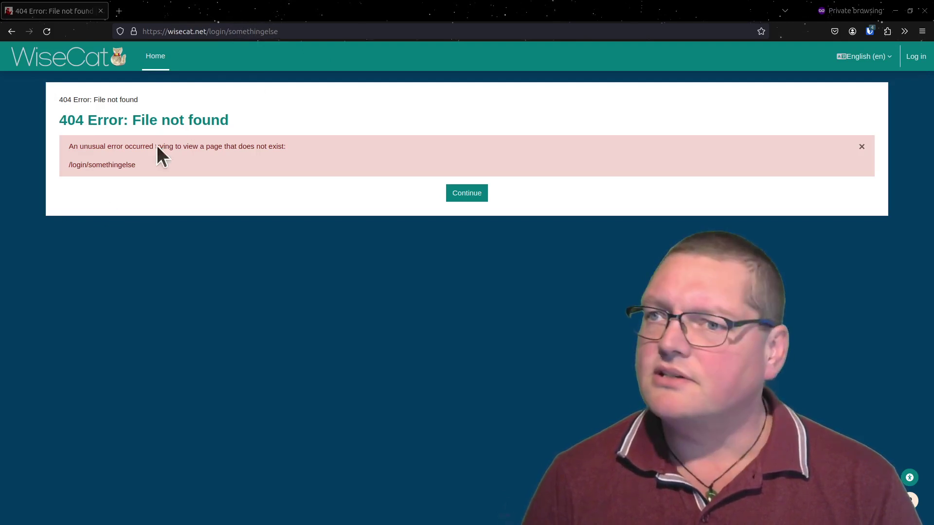
double_click(246, 32)
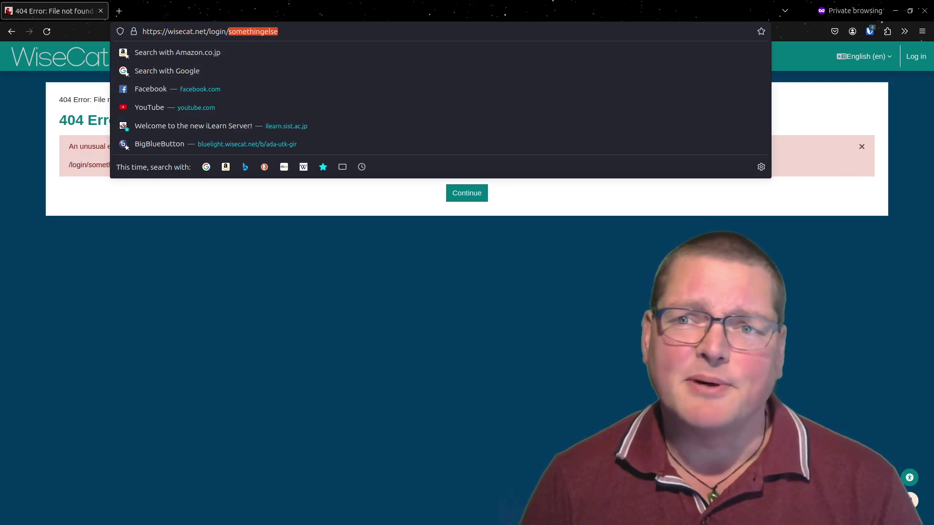
key("alt+Tab")
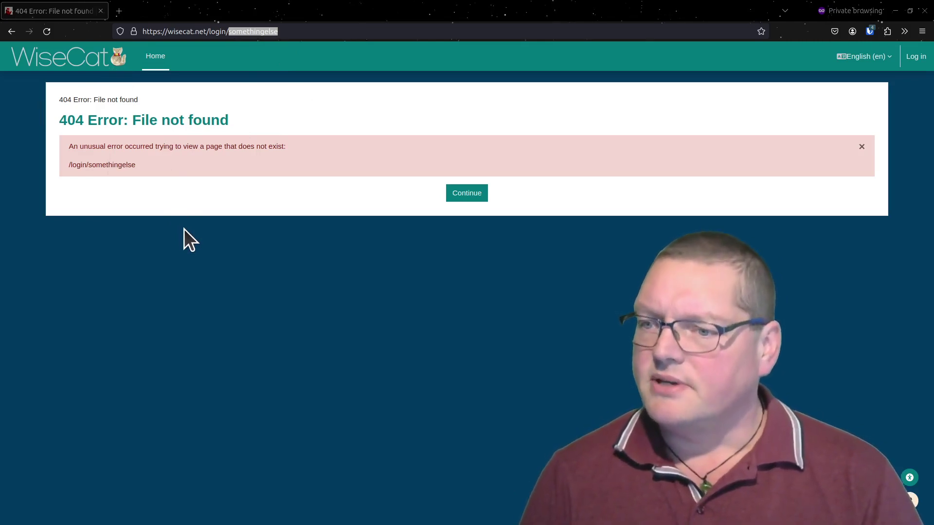
In a new terminal, connect to the wisecat server
key("ctrl+alt+t")
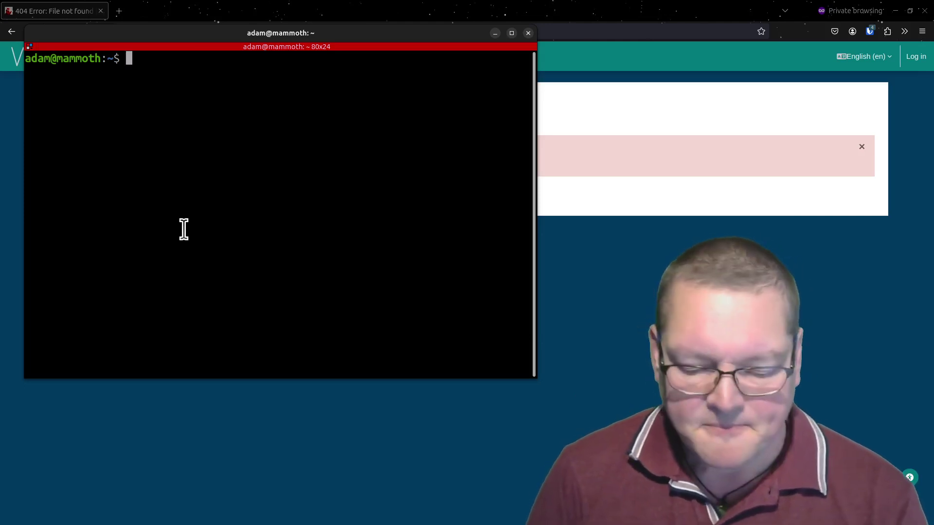
type("wise")
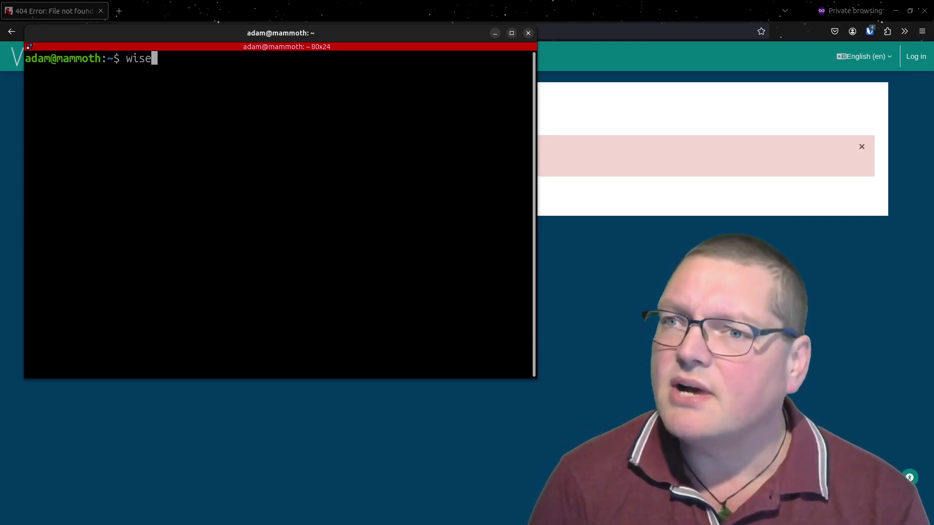
key("Tab")
key("Return")
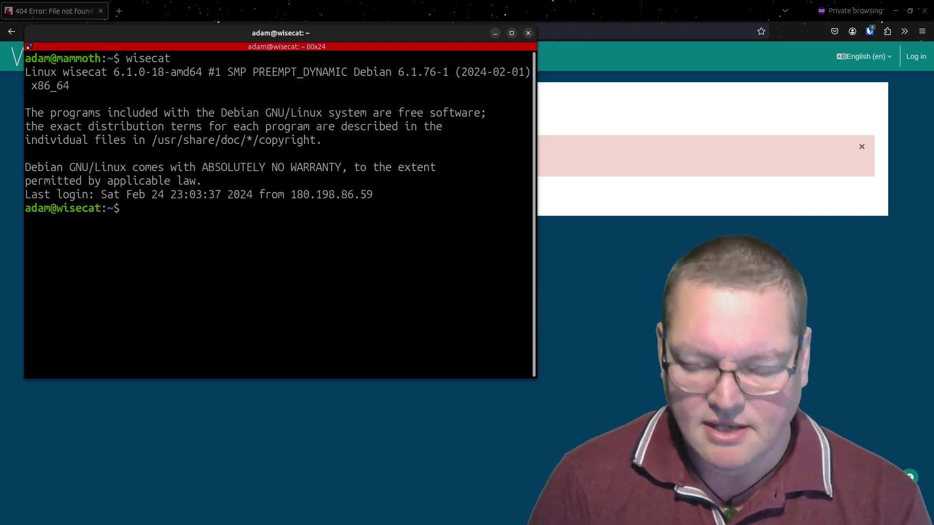
Open /srv/moodle/www/config.php with sudo nano, keeping the 404 page visible beside it
type("sudo nano ")
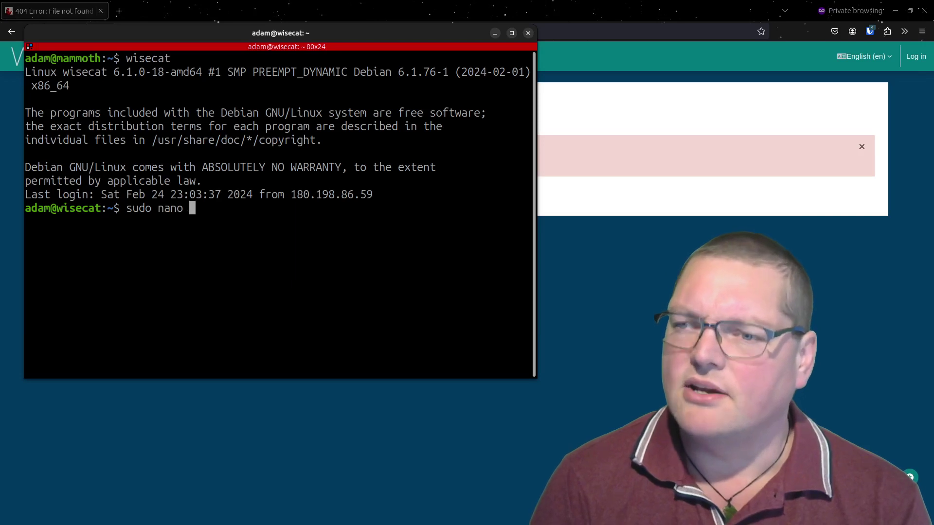
type("/etc")
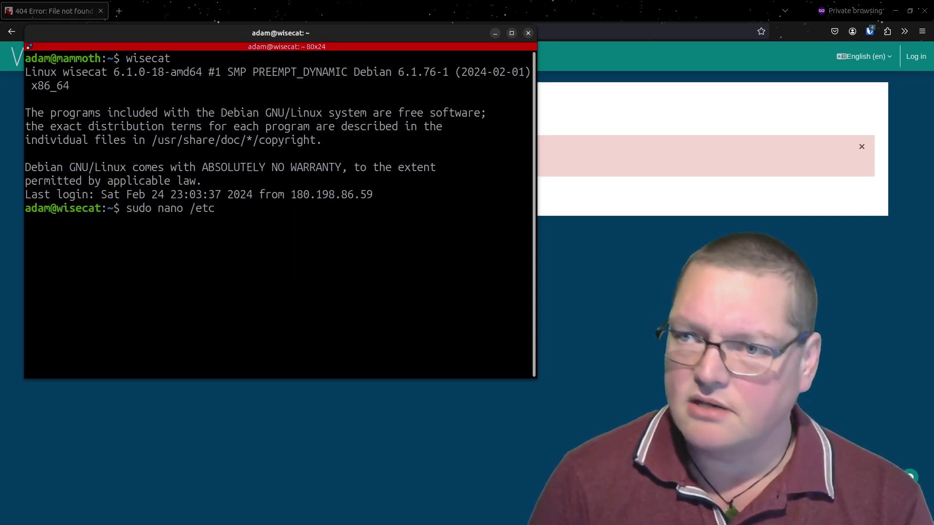
key("BackSpace")
key("BackSpace")
key("BackSpace")
type("srv/")
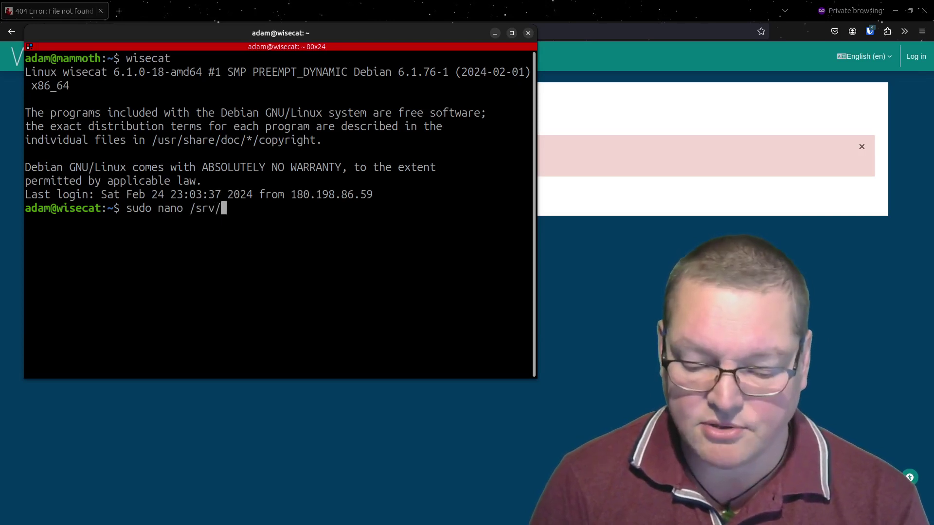
type("moodle/www/conf")
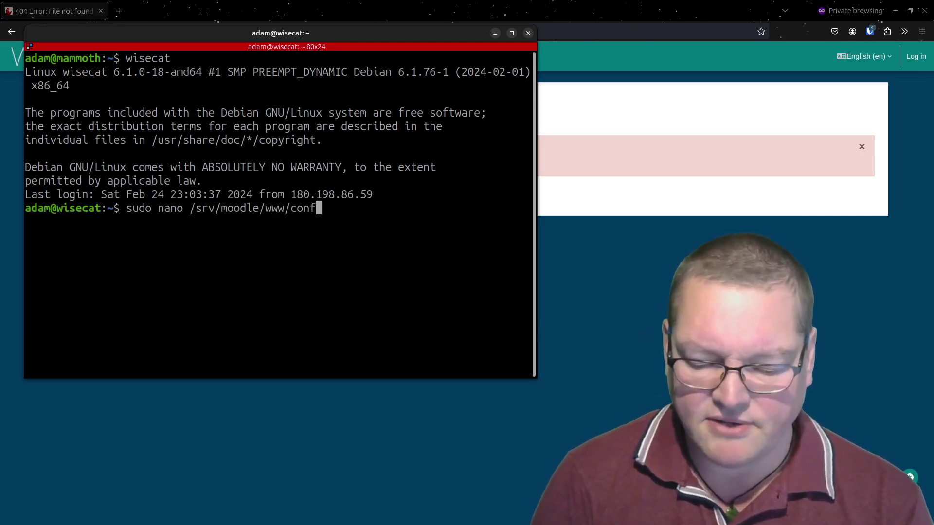
type("ig.php")
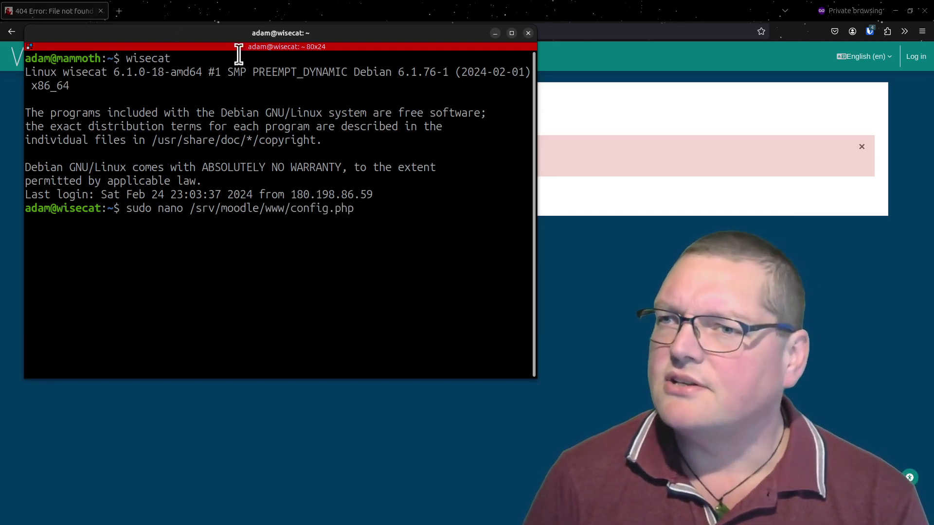
left_click_drag(232, 30, 319, 524)
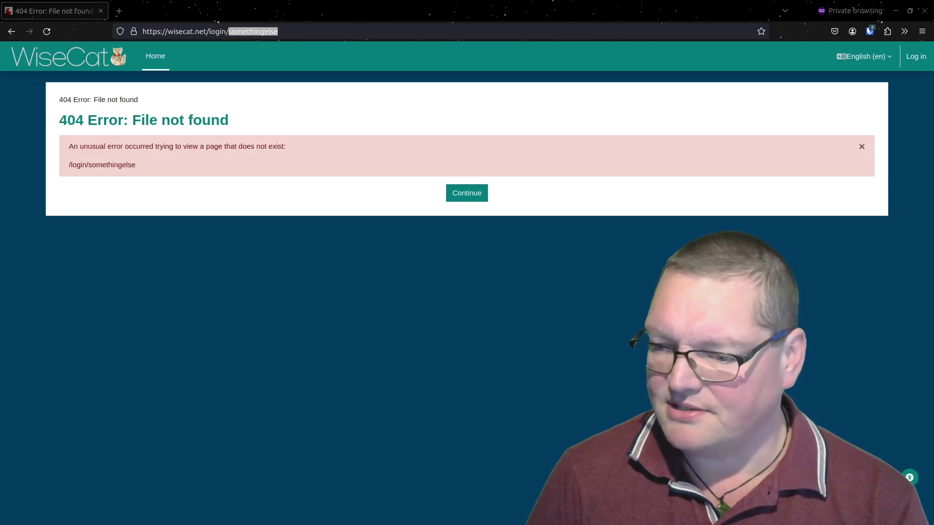
Uncomment the alternateloginurl = '0' line in config.php and save the file
key("alt+Tab")
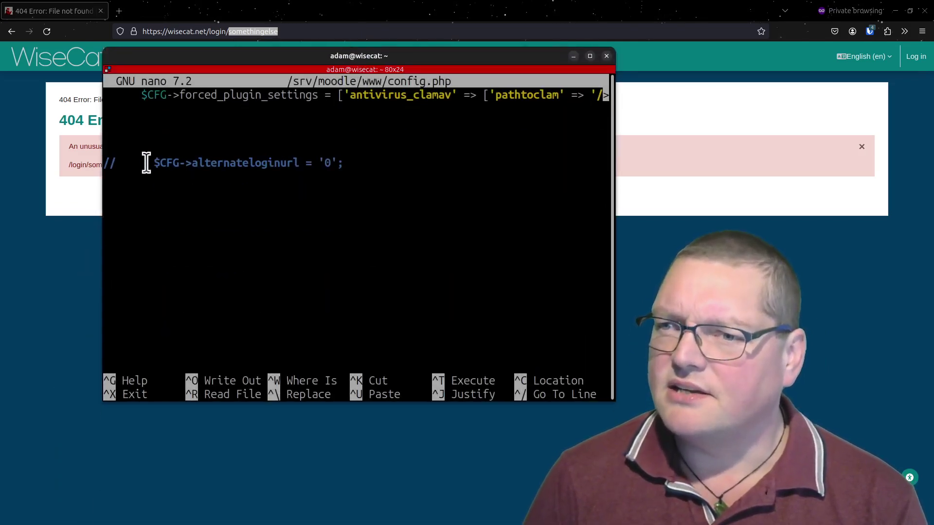
mouse_move(146, 163)
left_mouse_down()
mouse_move(404, 183)
mouse_move(341, 160)
mouse_move(152, 161)
left_mouse_up()
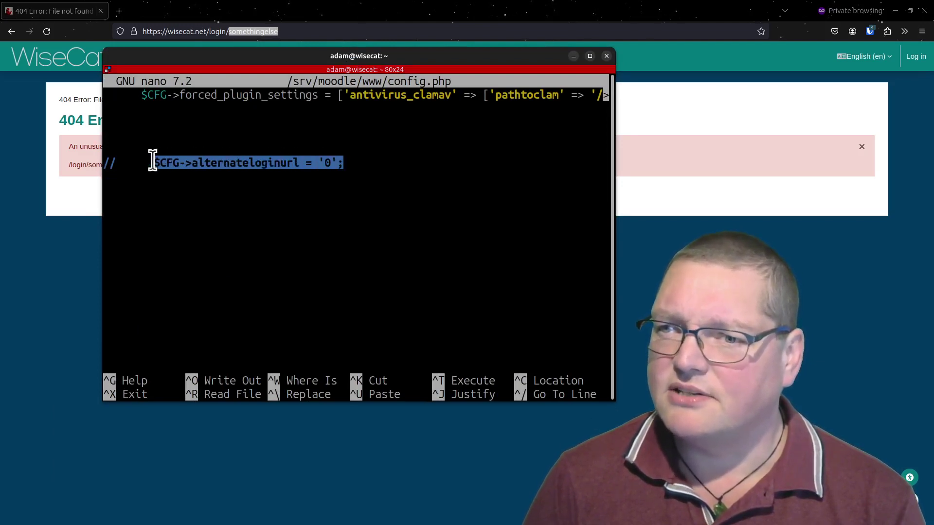
left_click(152, 161)
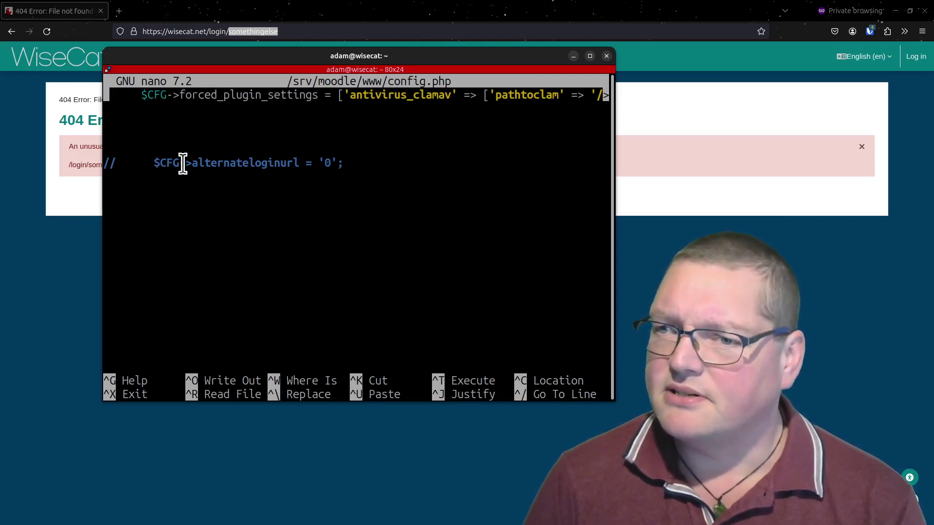
left_click_drag(182, 163, 214, 162)
left_click(236, 163)
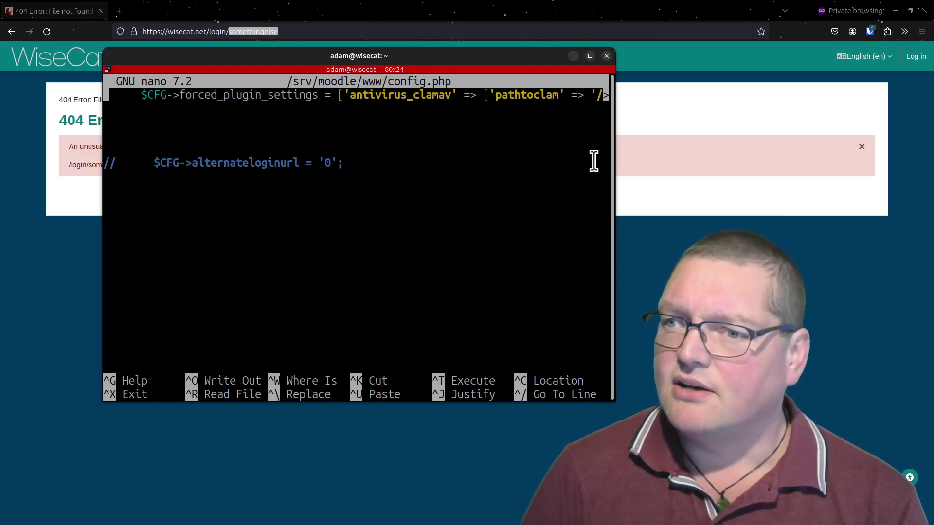
key("Delete")
key("Delete")
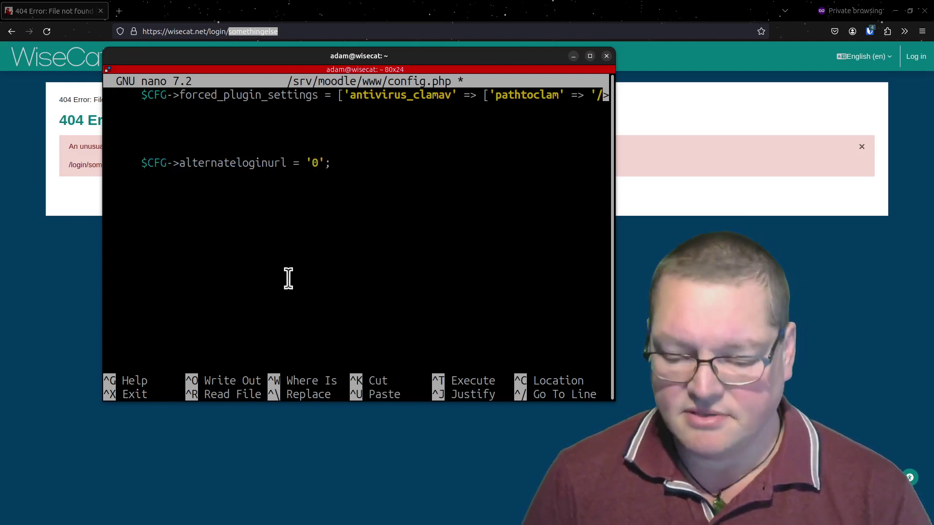
key("ctrl+o")
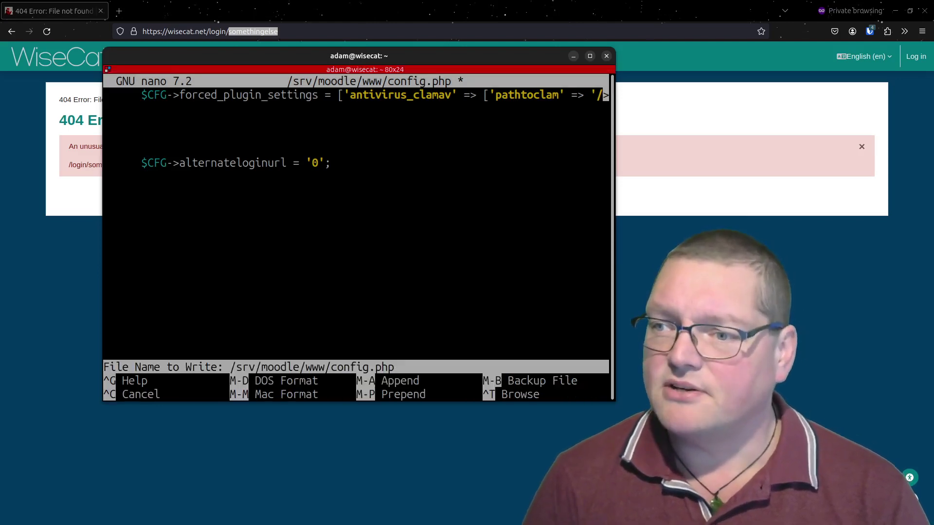
key("Return")
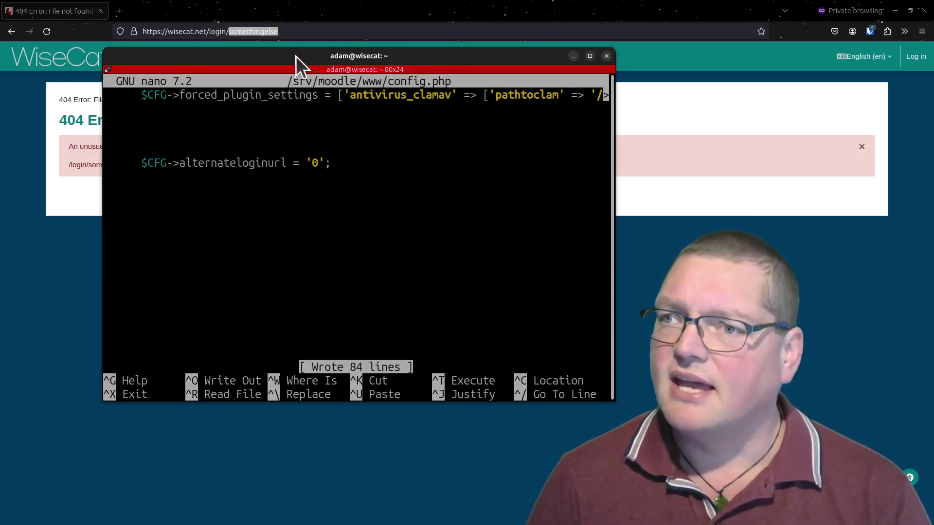
left_click_drag(296, 57, 307, 524)
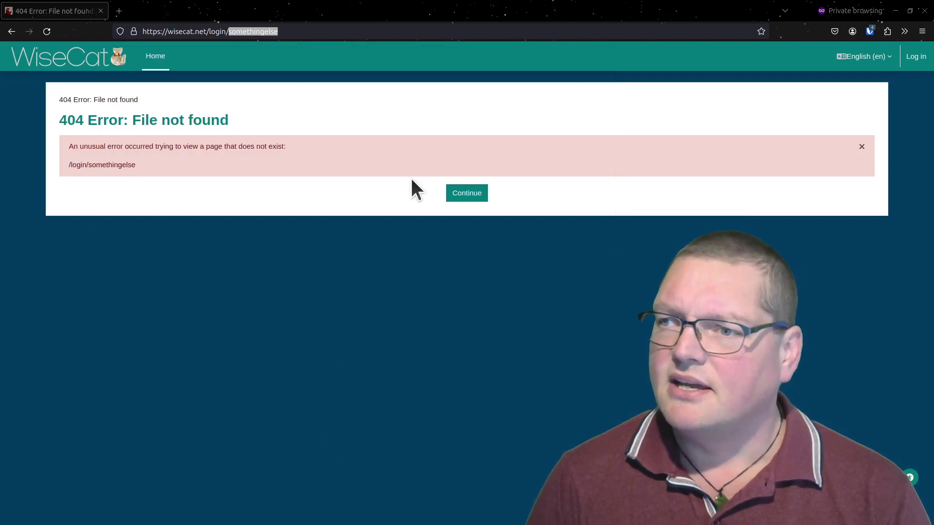
Return home from the 404 page, sign in with the saved admin password, and open Site administration
left_click(466, 194)
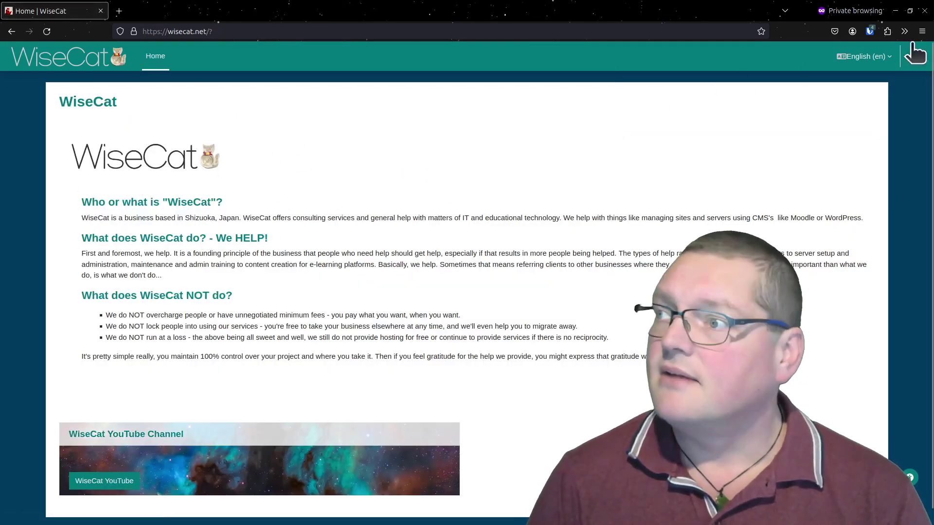
left_click(920, 54)
key("ctrl+shift+l")
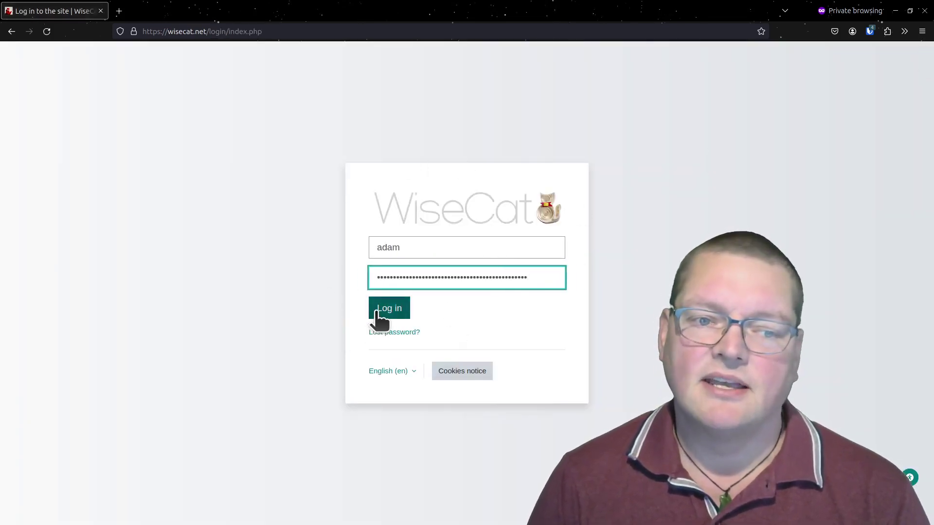
left_click(379, 314)
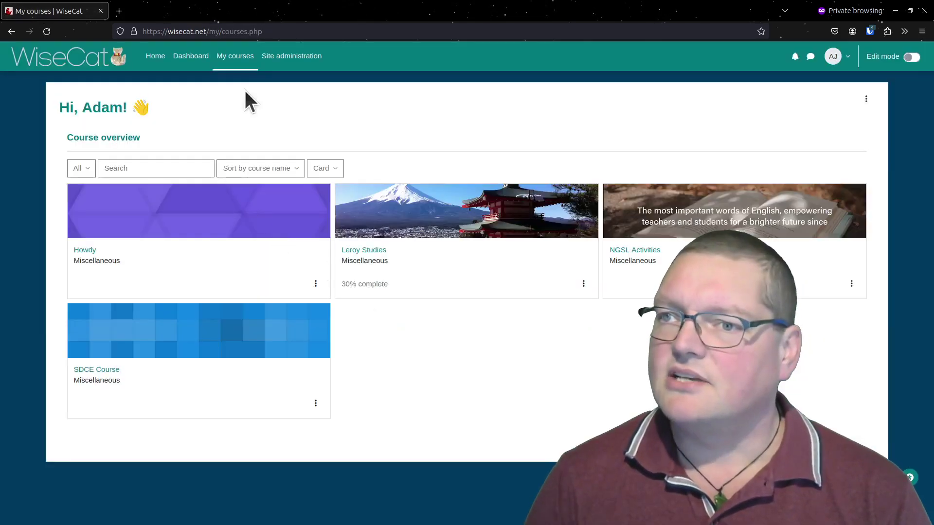
left_click(284, 58)
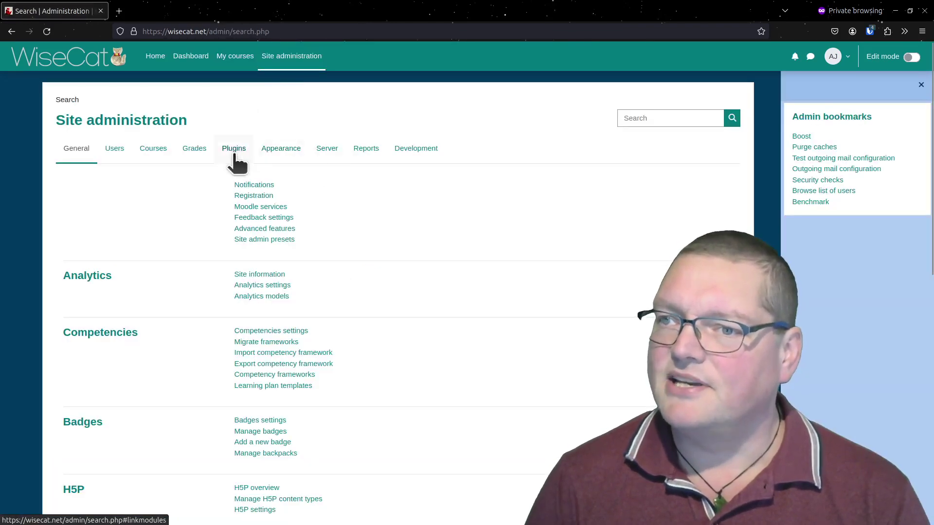
Open Manage authentication and confirm Alternate login URL shows the forced value 0, noting the lockout warning
left_click(235, 160)
scroll(342, 254, "down", 20)
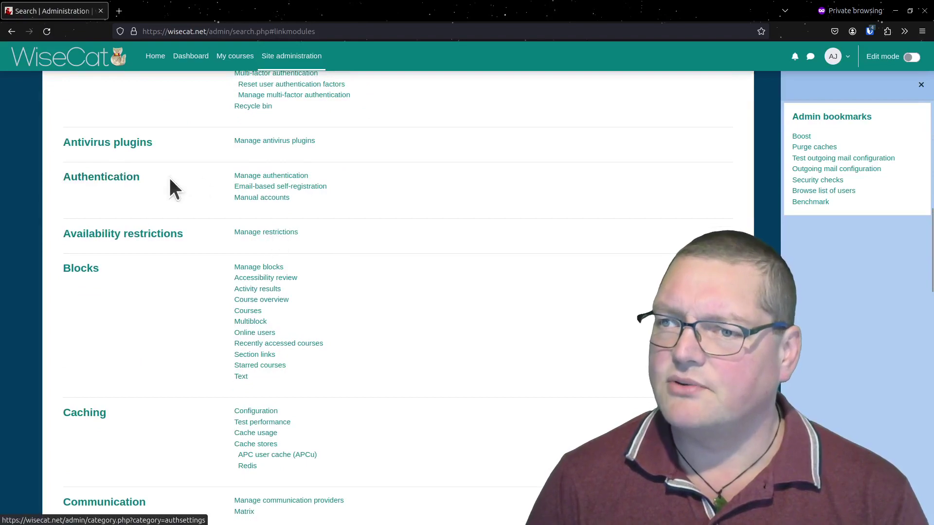
left_click(258, 176)
scroll(150, 245, "down", 20)
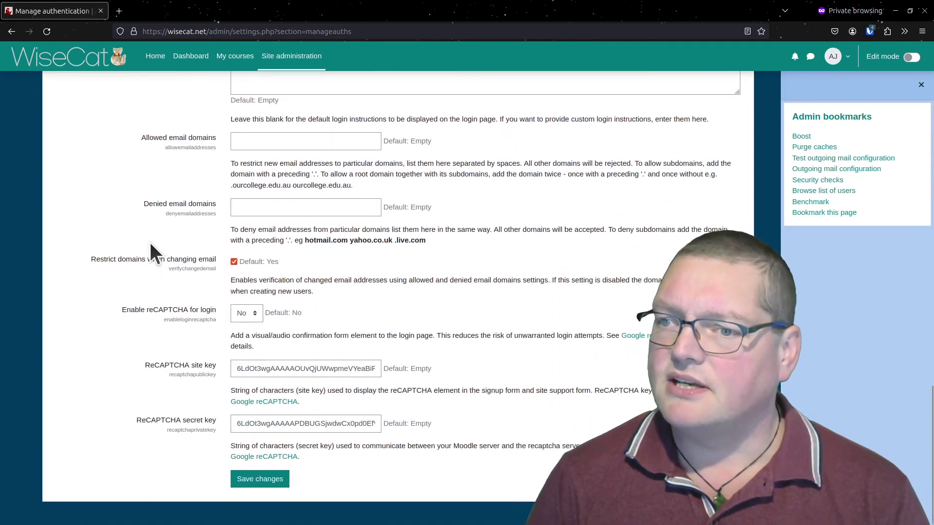
scroll(150, 243, "up", 5)
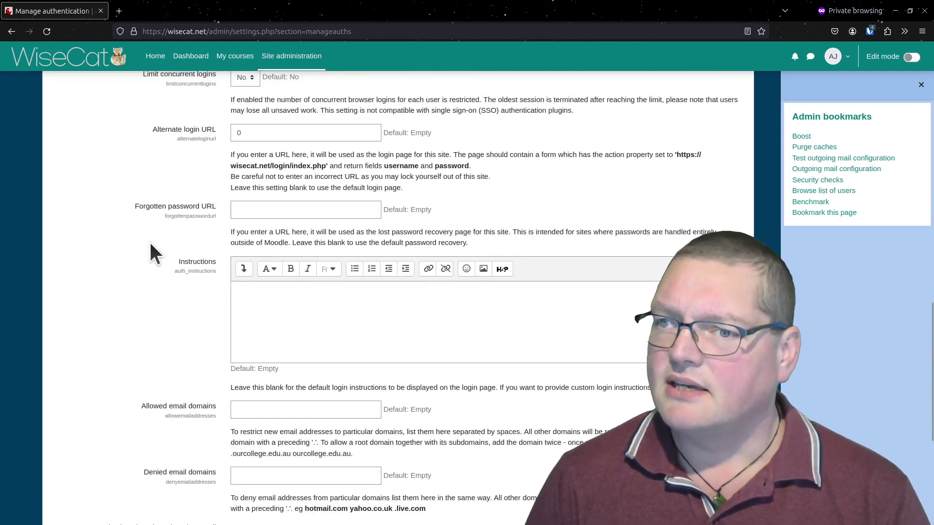
scroll(252, 256, "up", 2)
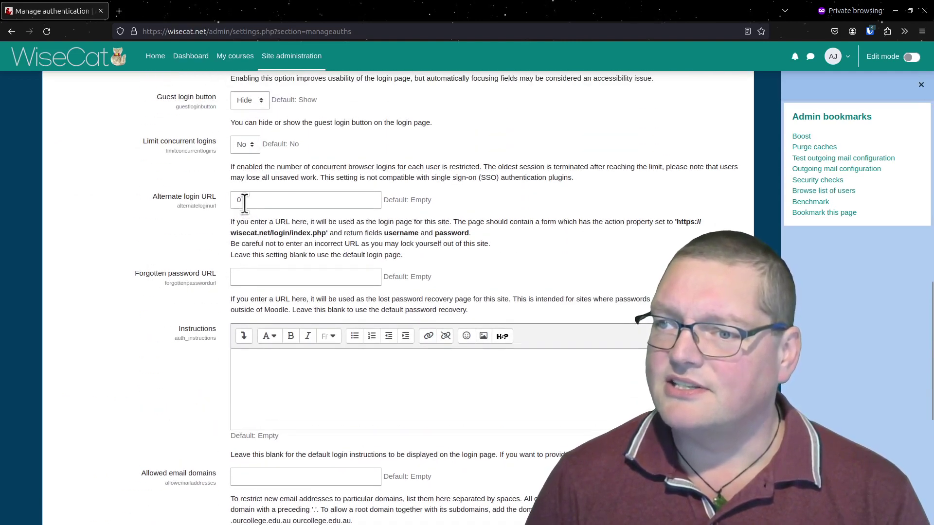
left_click_drag(244, 203, 203, 202)
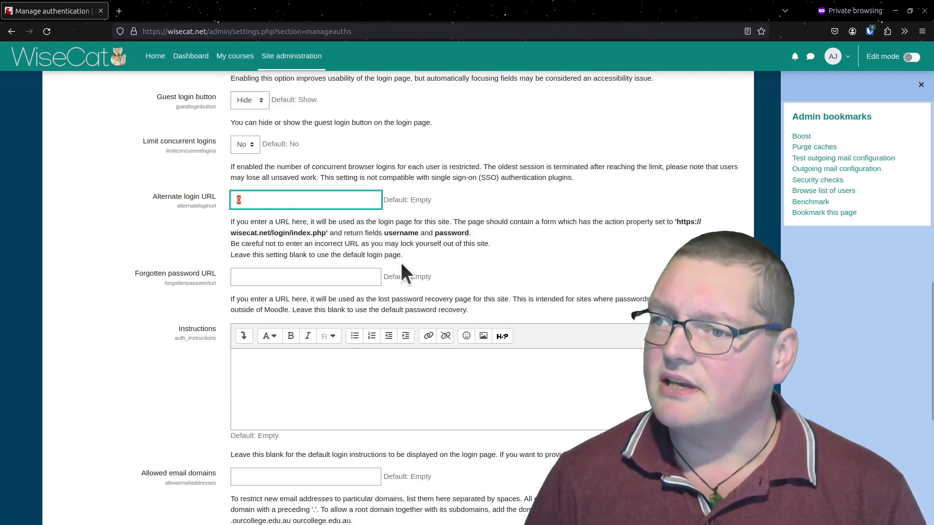
left_click(237, 246)
left_click_drag(233, 246, 480, 246)
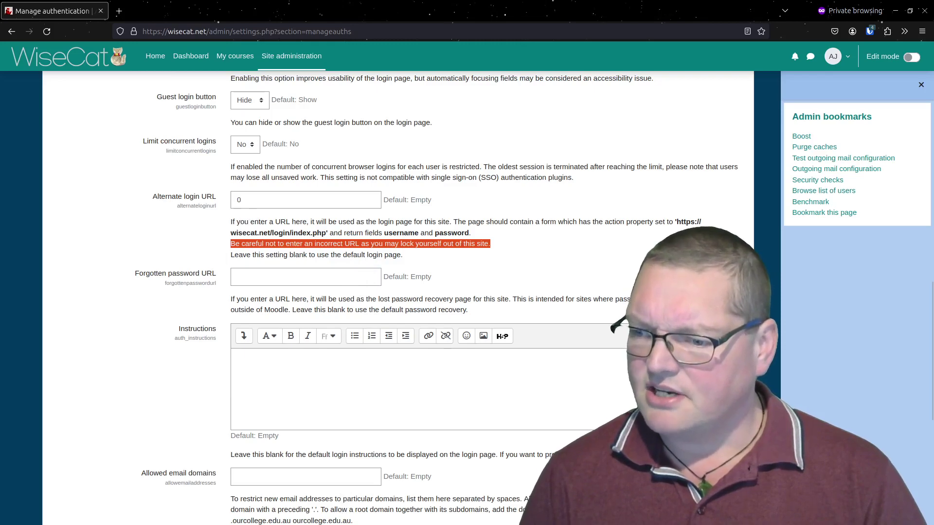
Change alternateloginurl in config.php from '0' to '' and save the file
key("alt+Tab")
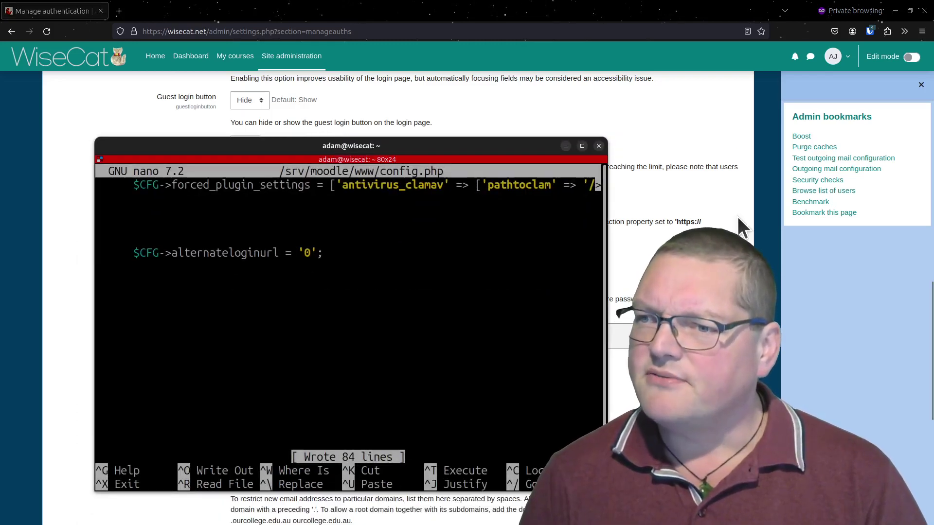
key("End")
key("Left")
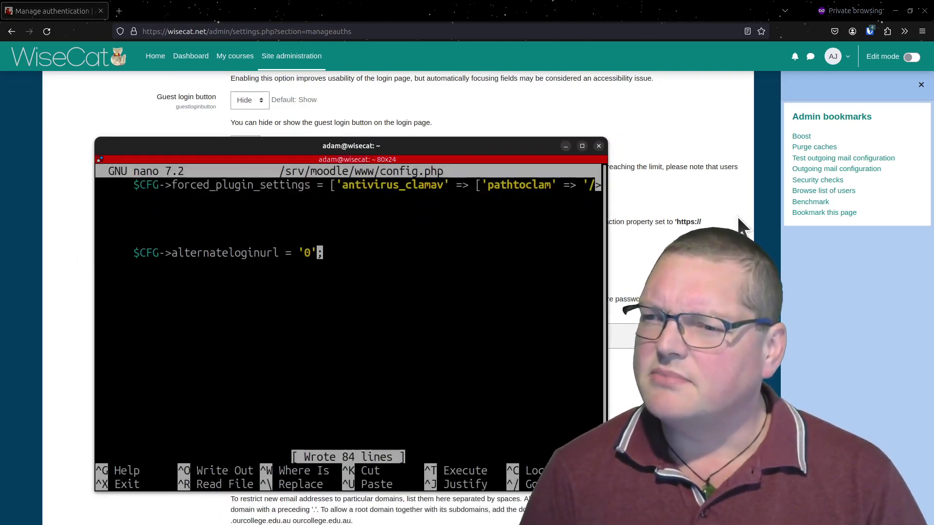
key("Left")
key("BackSpace")
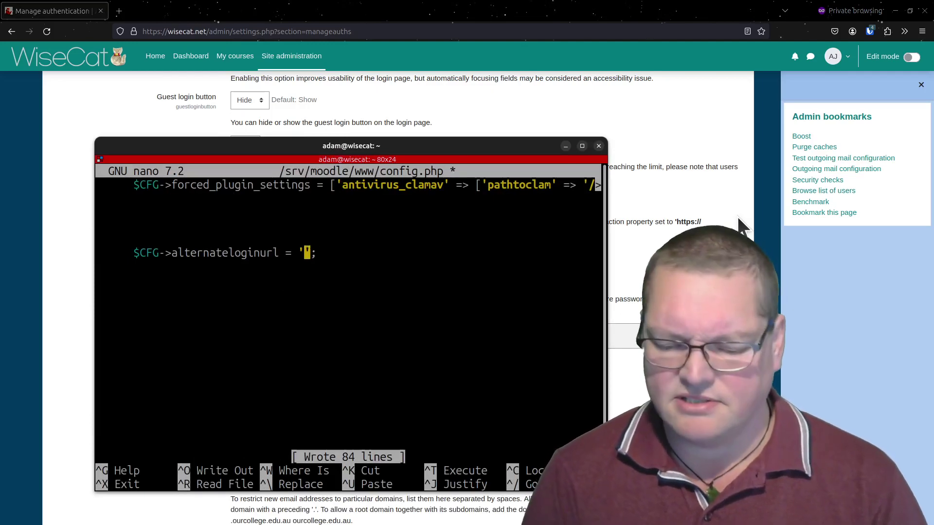
key("ctrl+o")
key("Return")
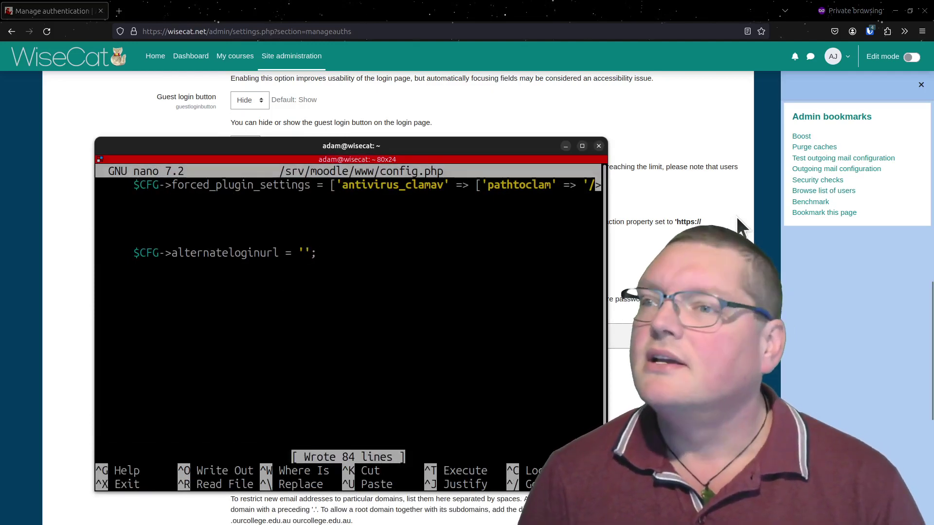
Reload the settings, log out, and reach the standard login page with the password filled in
left_click(363, 133)
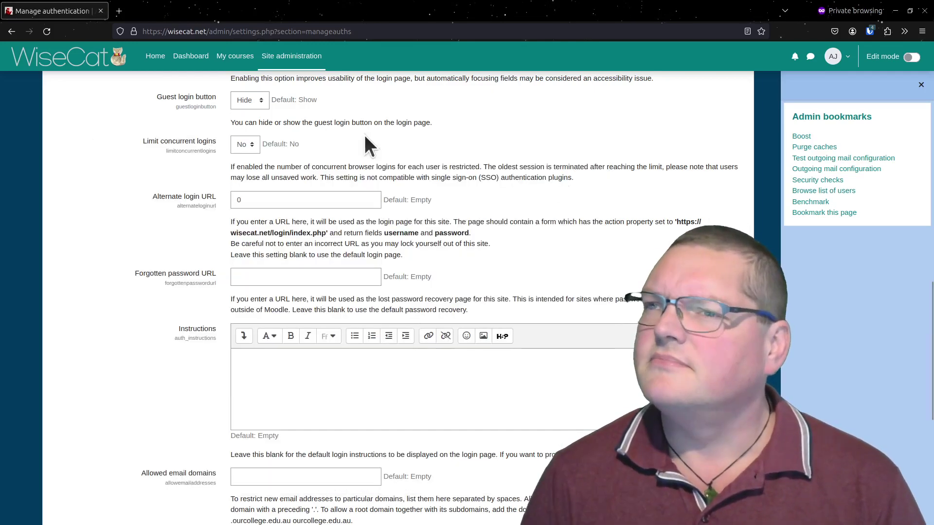
left_click(47, 32)
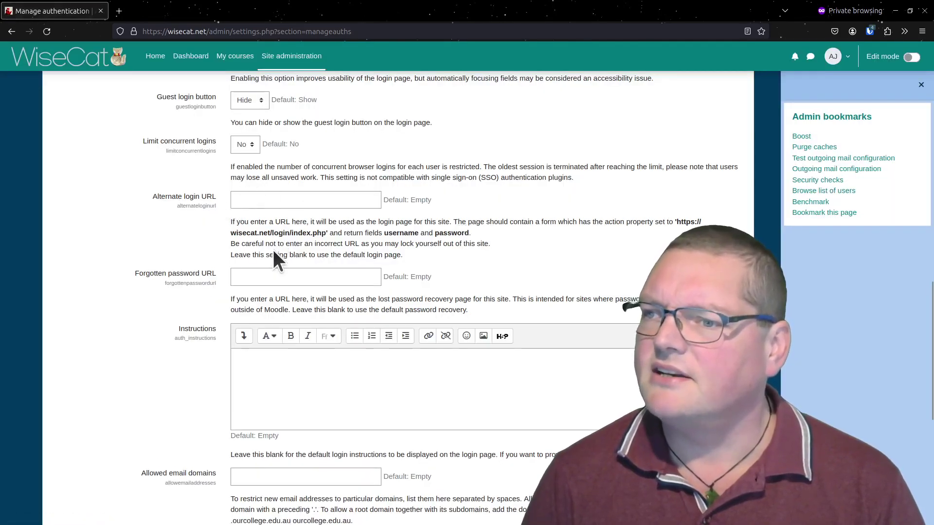
left_click(833, 56)
left_click(803, 218)
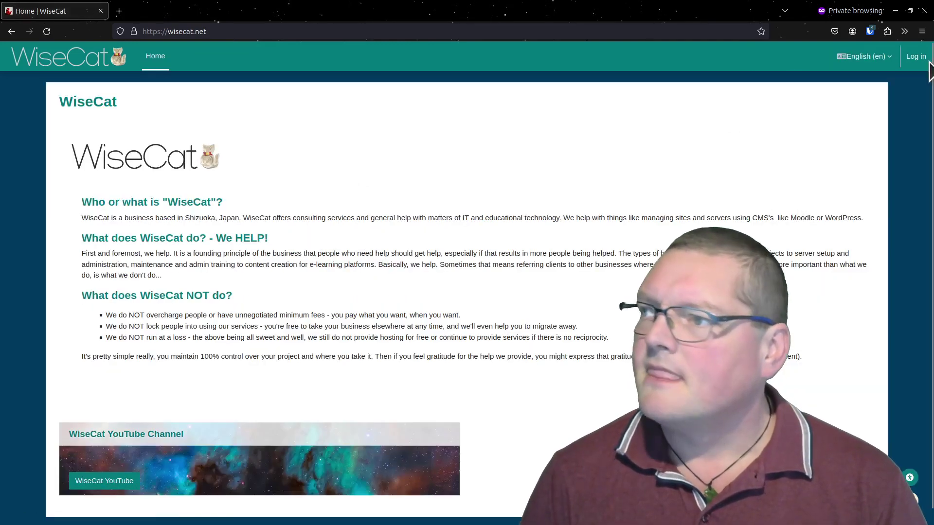
left_click(918, 58)
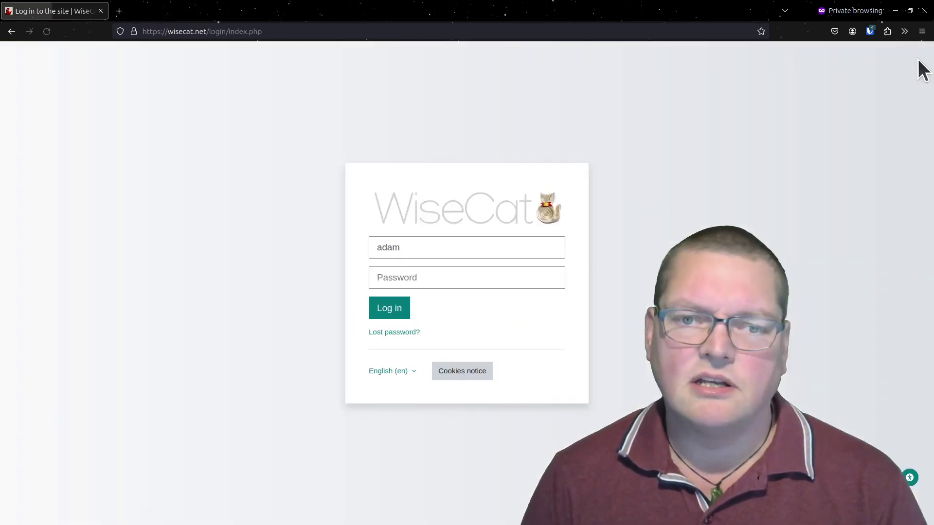
key("ctrl+v")
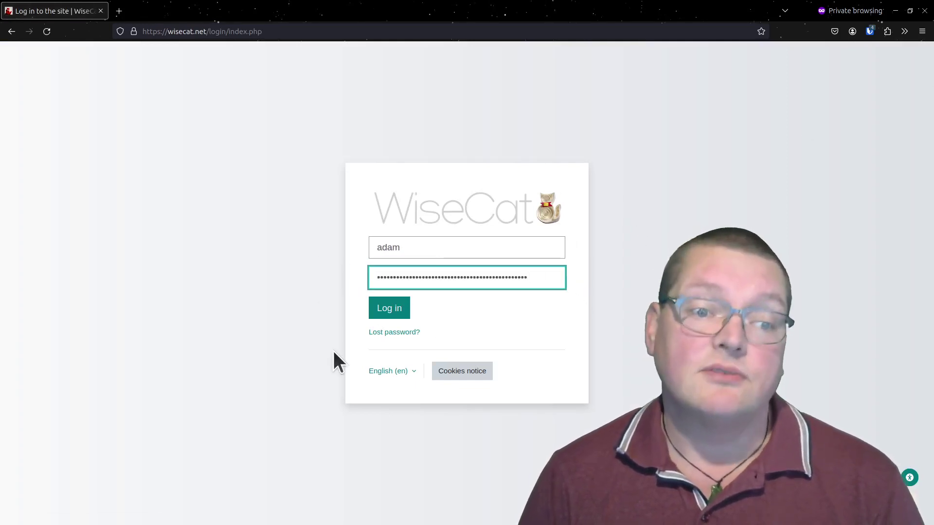